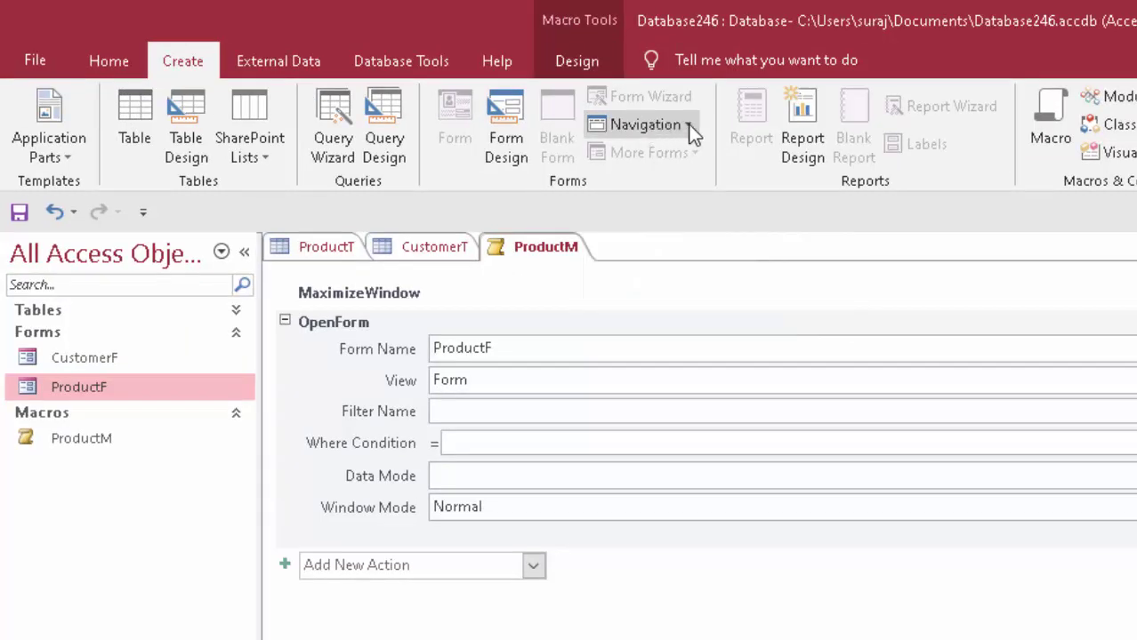
- Create a Horizontal Tabs navigation form and select its empty [Add New] tab
{"action": "left_click", "coordinate": [689, 126]}
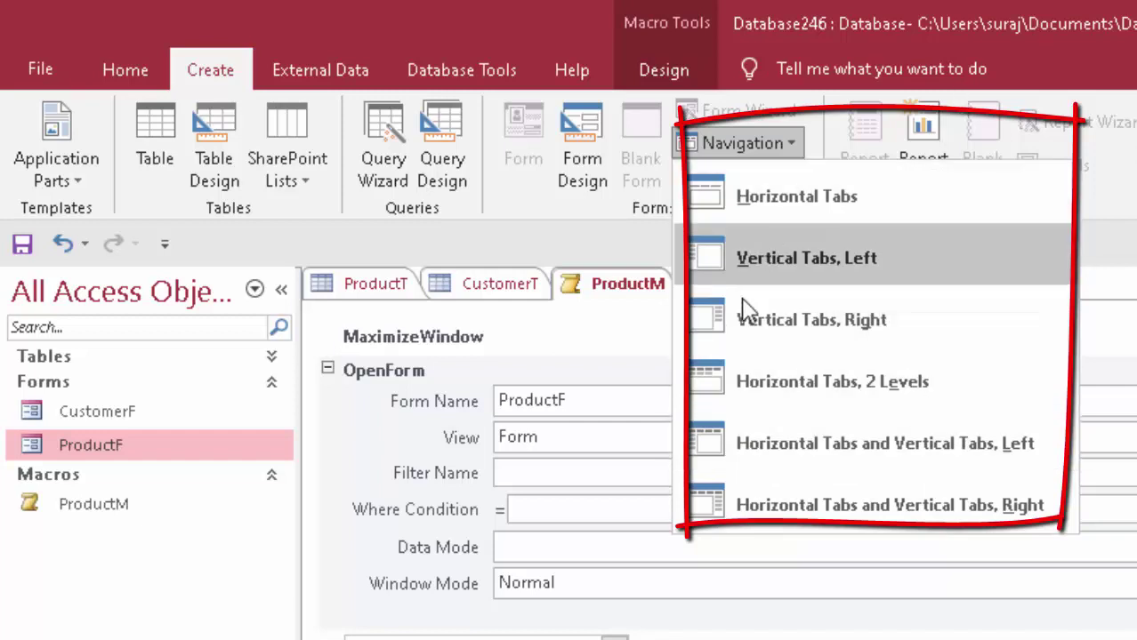
{"action": "key", "text": "Escape"}
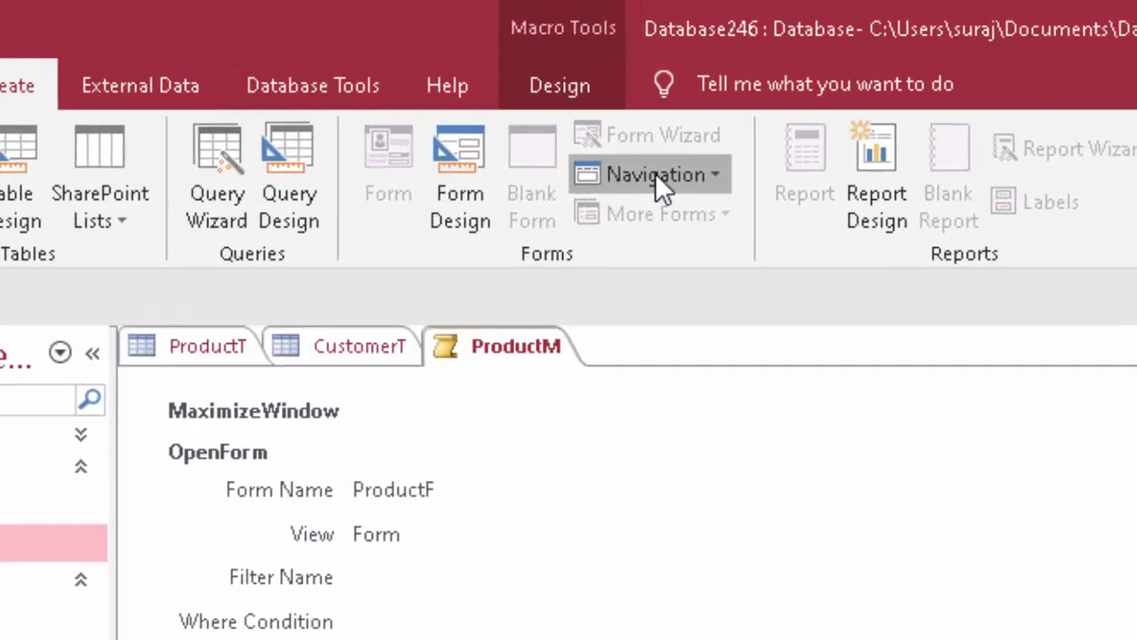
{"action": "left_click", "coordinate": [721, 144]}
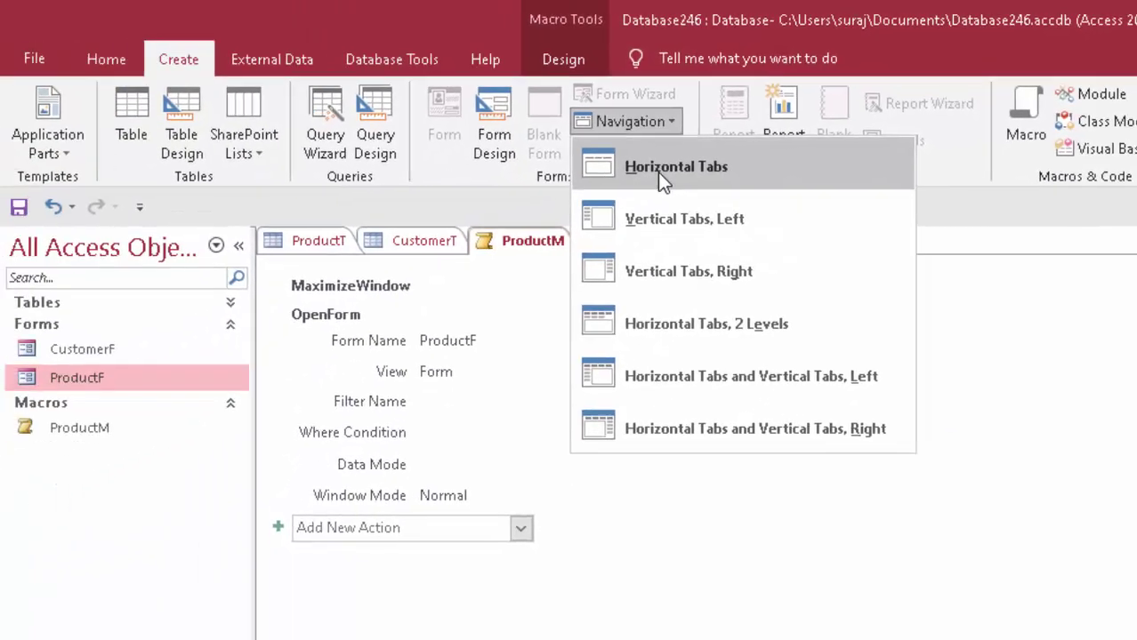
{"action": "left_click", "coordinate": [457, 254]}
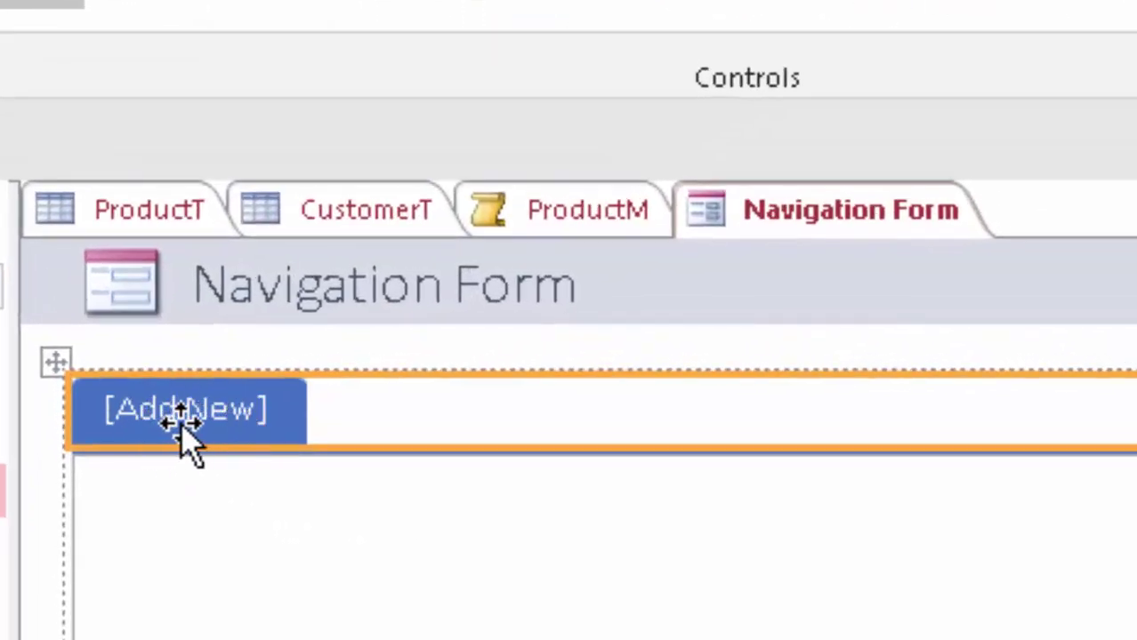
{"action": "left_click", "coordinate": [237, 407]}
- Enter CustomerF as the first tab so it shows the customer form
{"action": "left_click", "coordinate": [237, 406]}
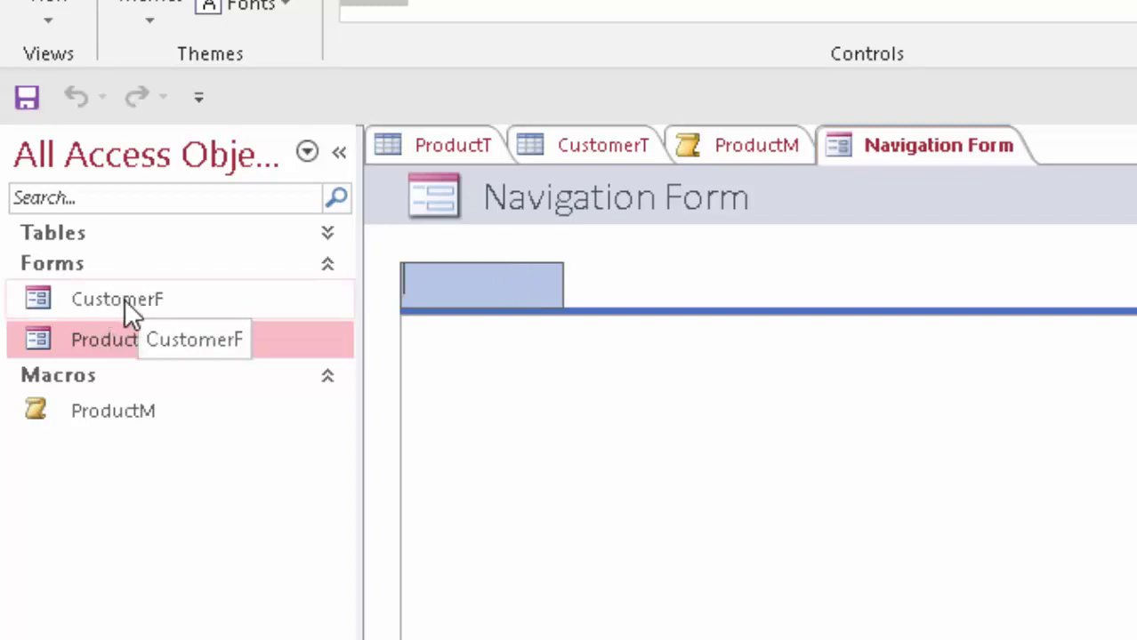
{"action": "type", "text": "CustomerF"}
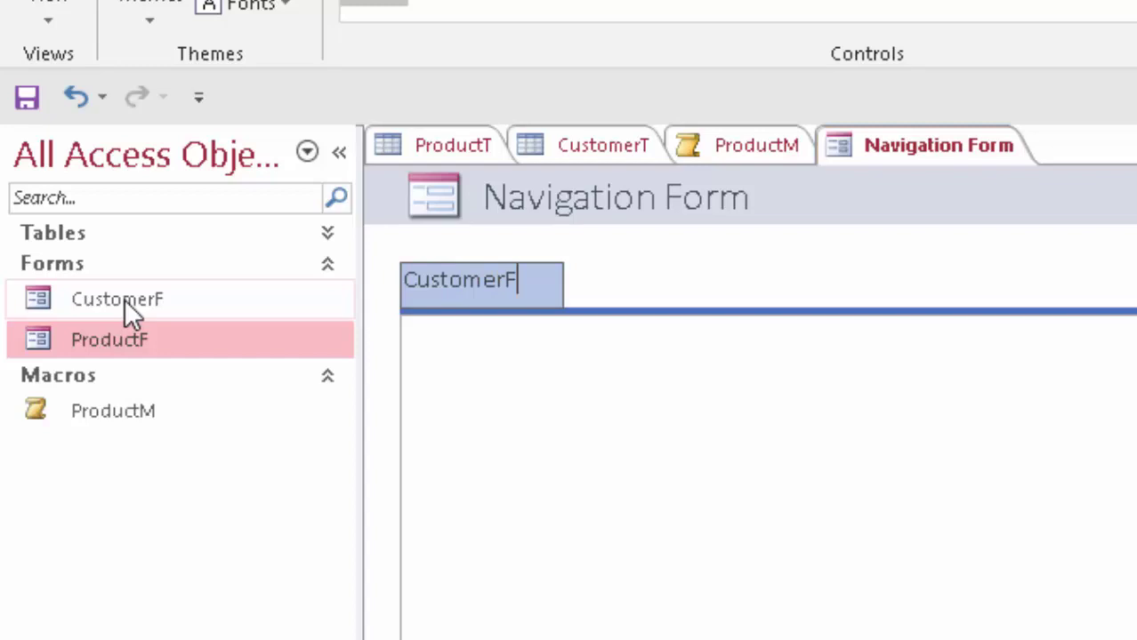
{"action": "key", "text": "Return"}
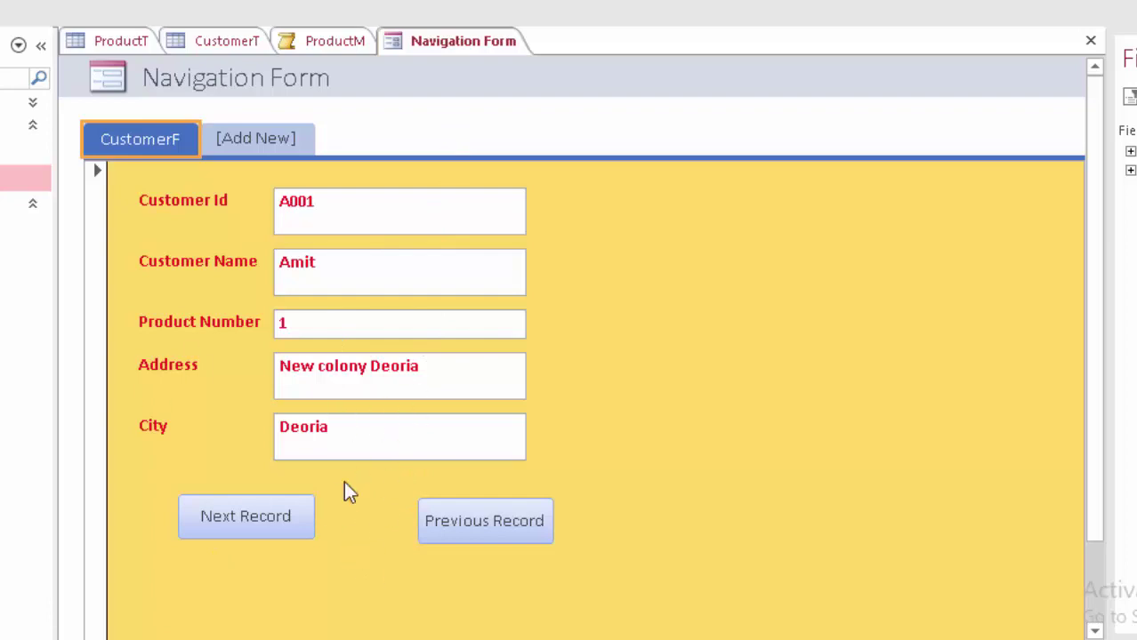
- Drag ProductF from the Navigation Pane onto the tab bar as the second tab
{"action": "left_click", "coordinate": [278, 141]}
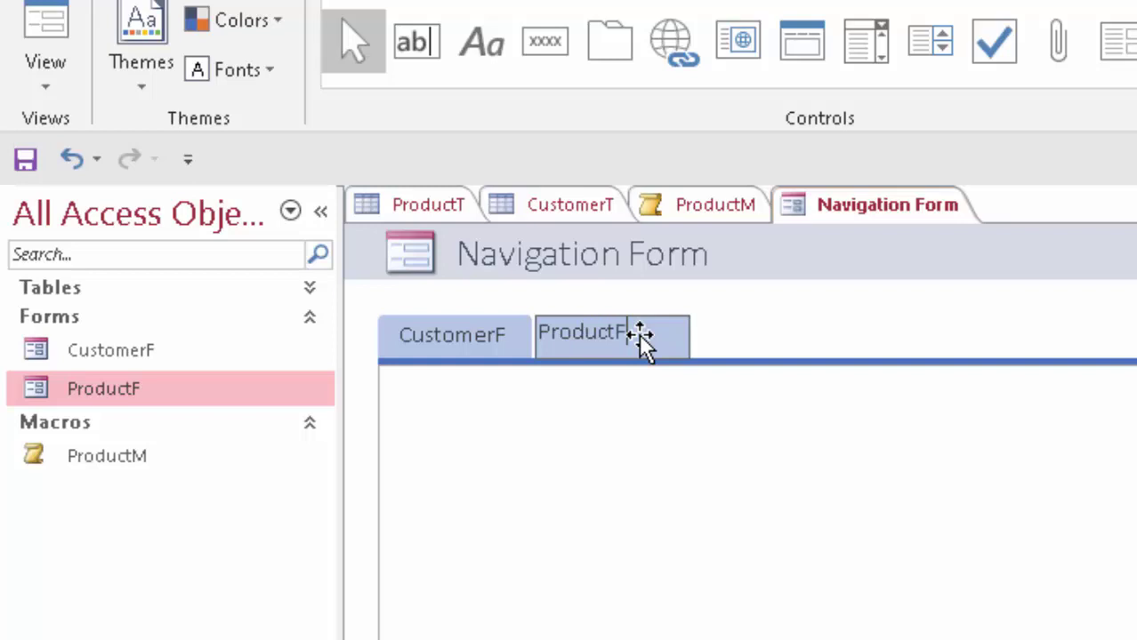
{"action": "left_click_drag", "start_coordinate": [640, 338], "coordinate": [642, 338]}
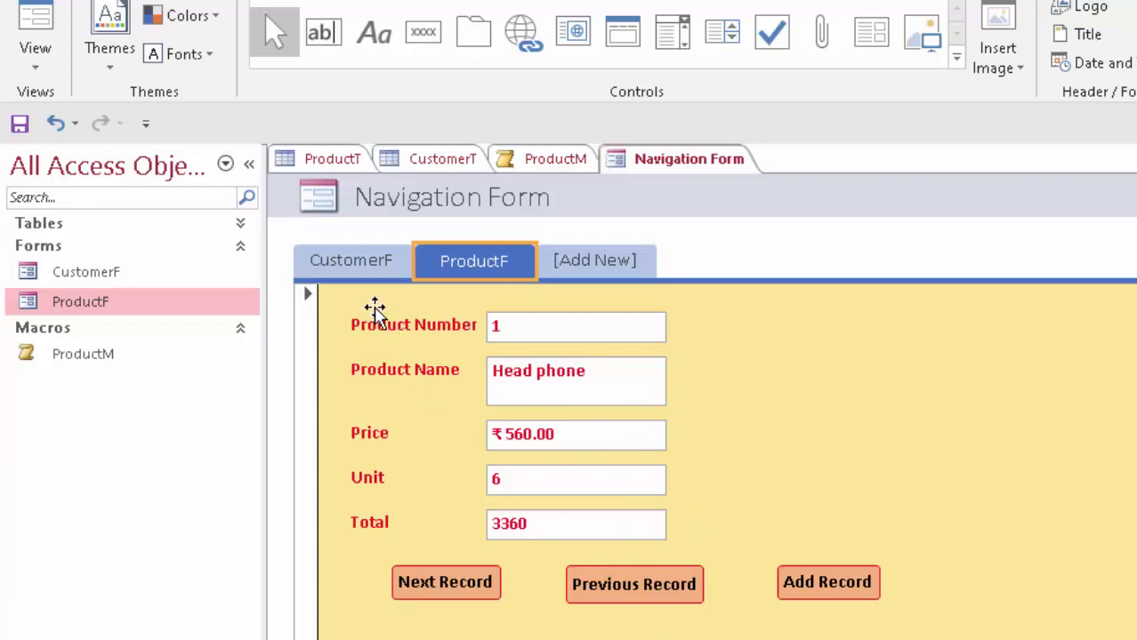
{"action": "left_click", "coordinate": [354, 263]}
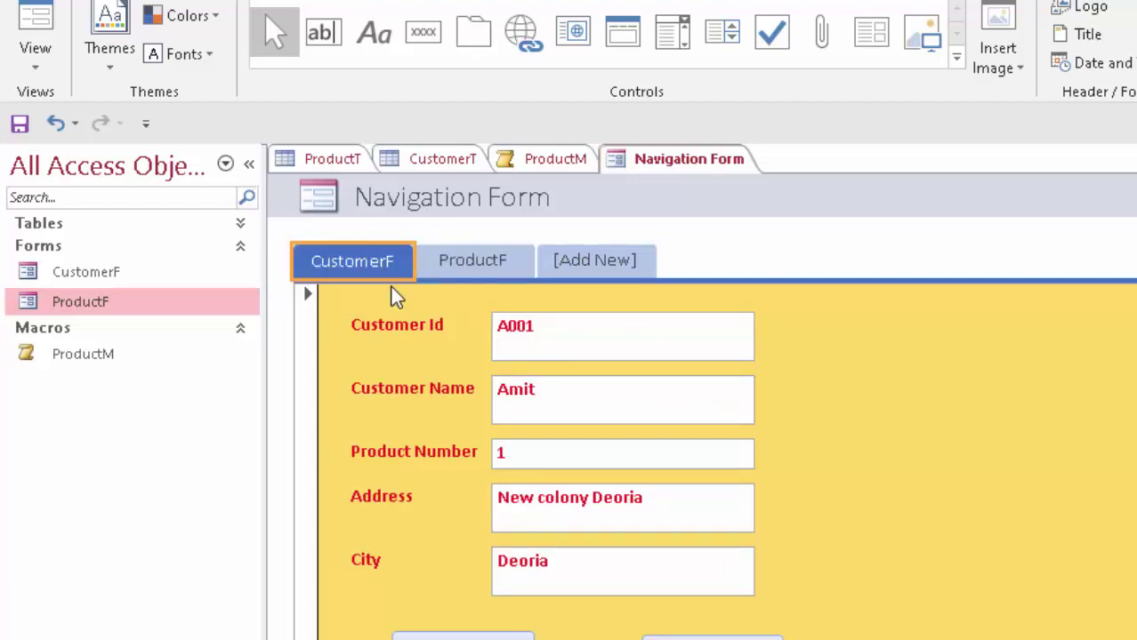
- Check the CustomerF and ProductF tabs, then switch the navigation form to Design View
{"action": "left_click", "coordinate": [352, 265]}
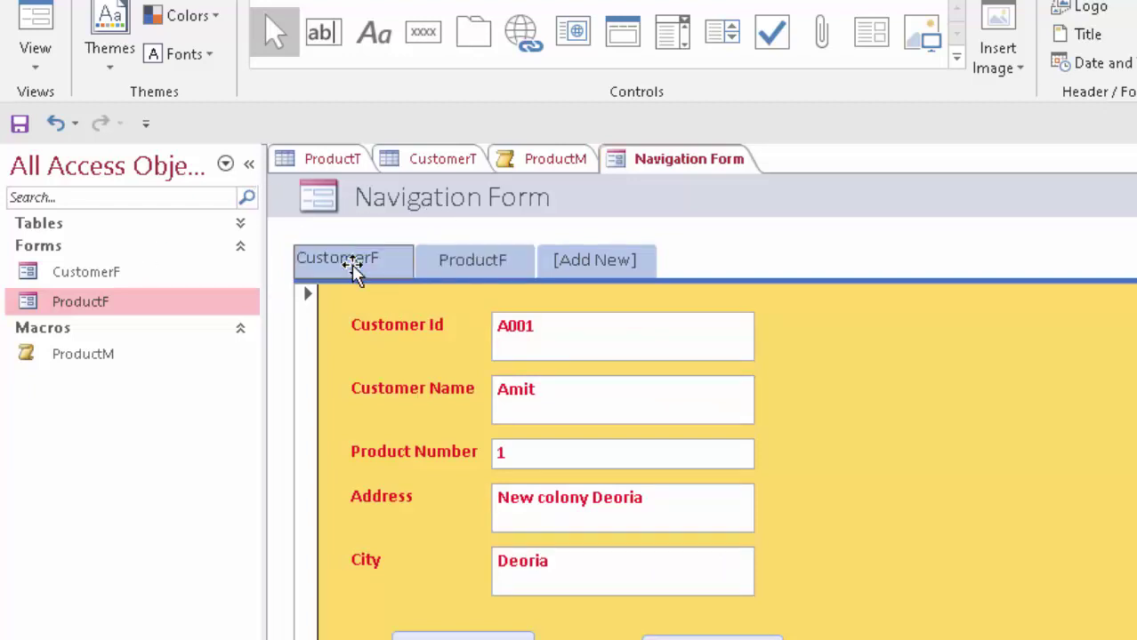
{"action": "left_click", "coordinate": [478, 272]}
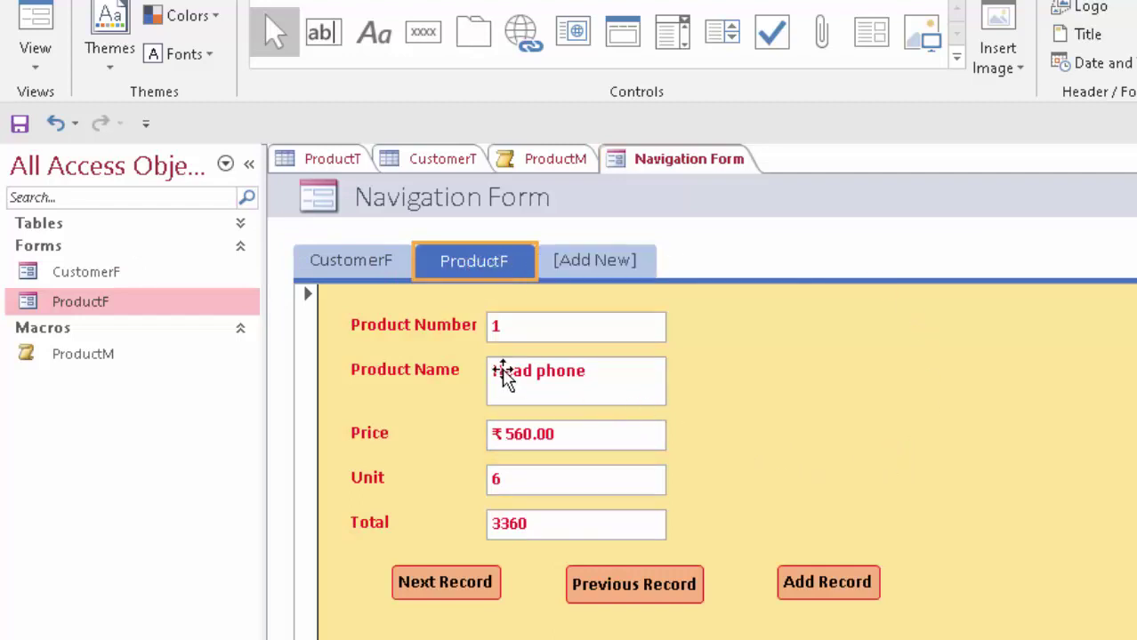
{"action": "left_click", "coordinate": [363, 262]}
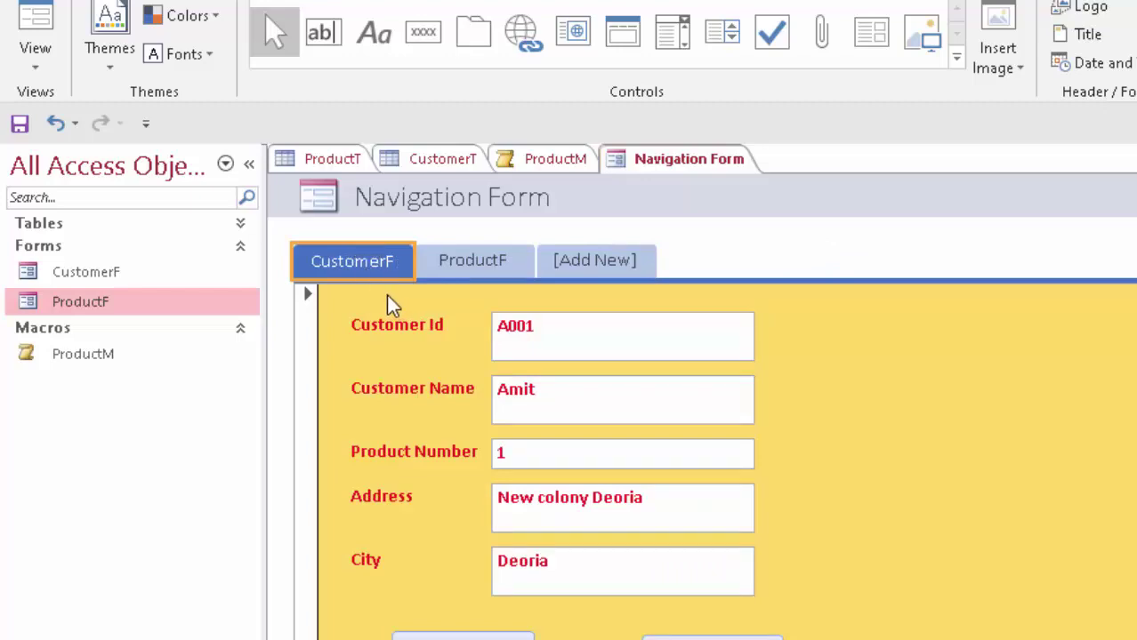
{"action": "left_click", "coordinate": [33, 61]}
{"action": "left_click", "coordinate": [90, 228]}
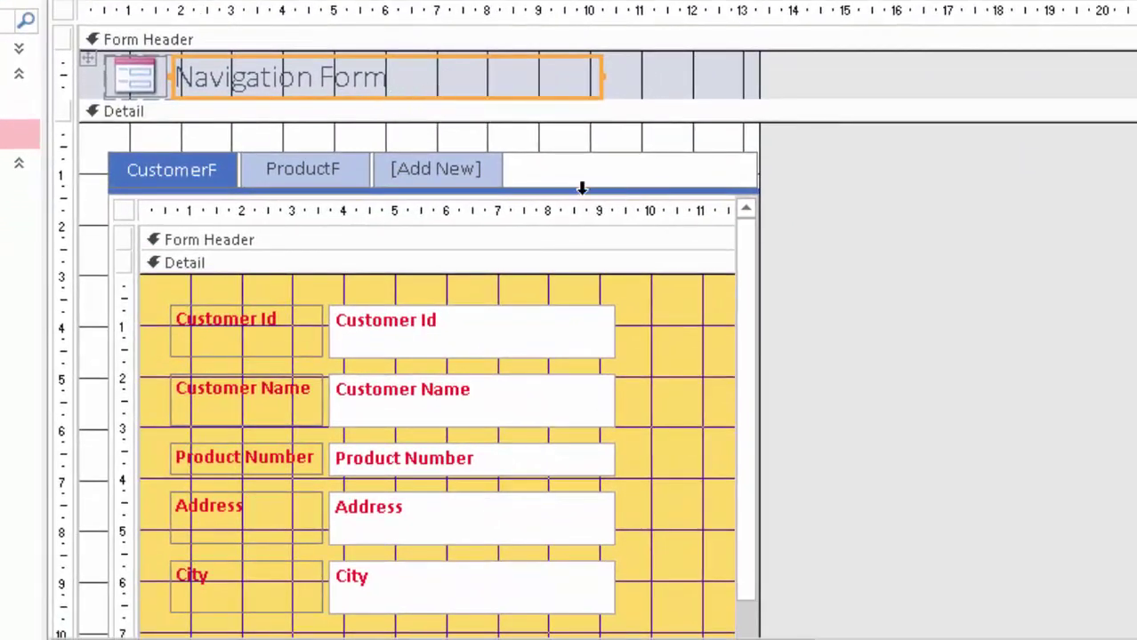
- Delete the header title and logo, and collapse the form header to zero height
{"action": "key", "text": "Delete"}
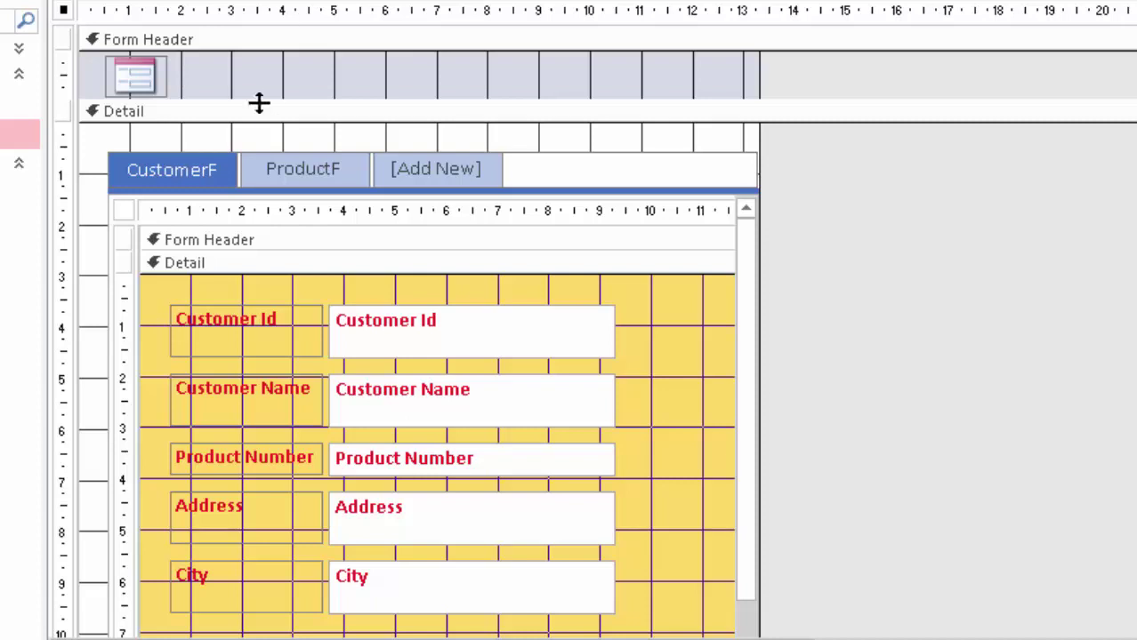
{"action": "left_click", "coordinate": [165, 71]}
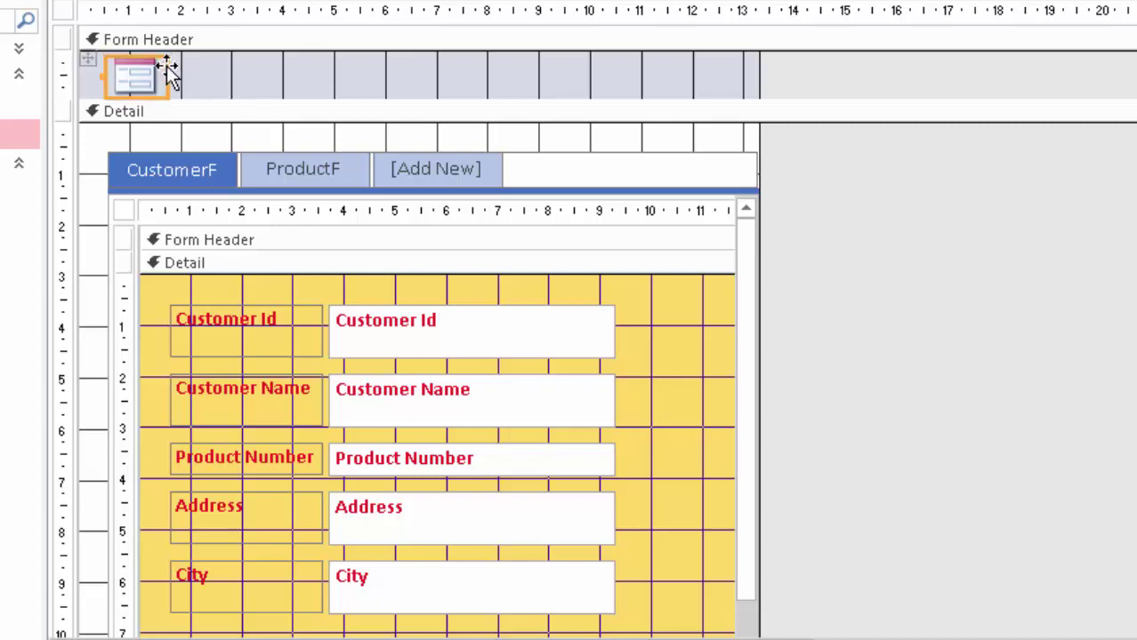
{"action": "key", "text": "Delete"}
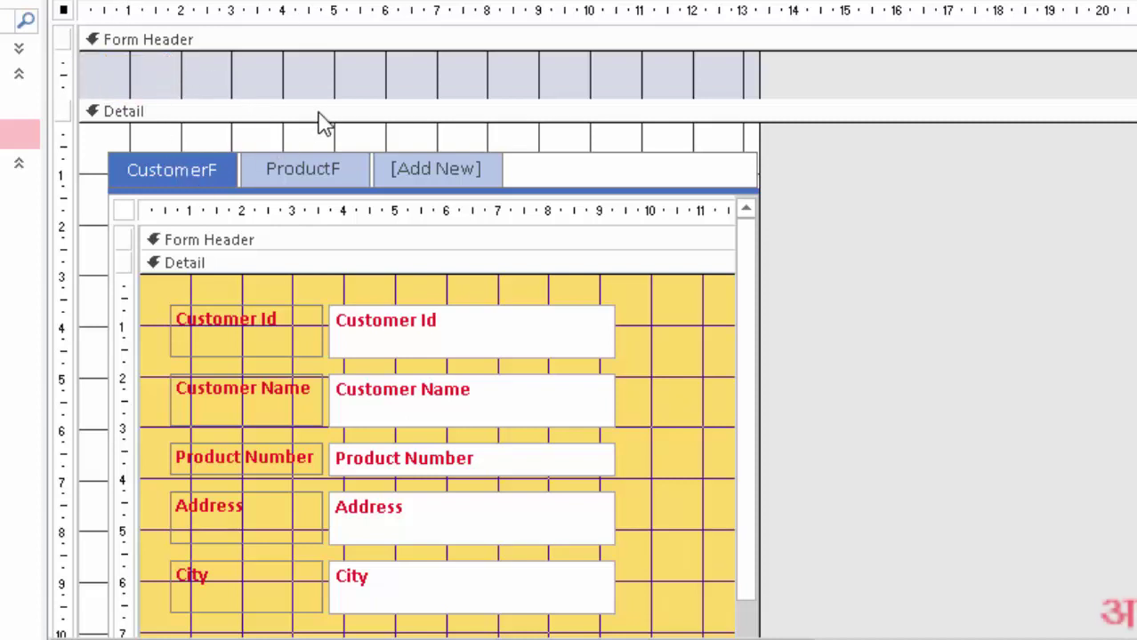
{"action": "left_click_drag", "start_coordinate": [325, 99], "coordinate": [353, 44]}
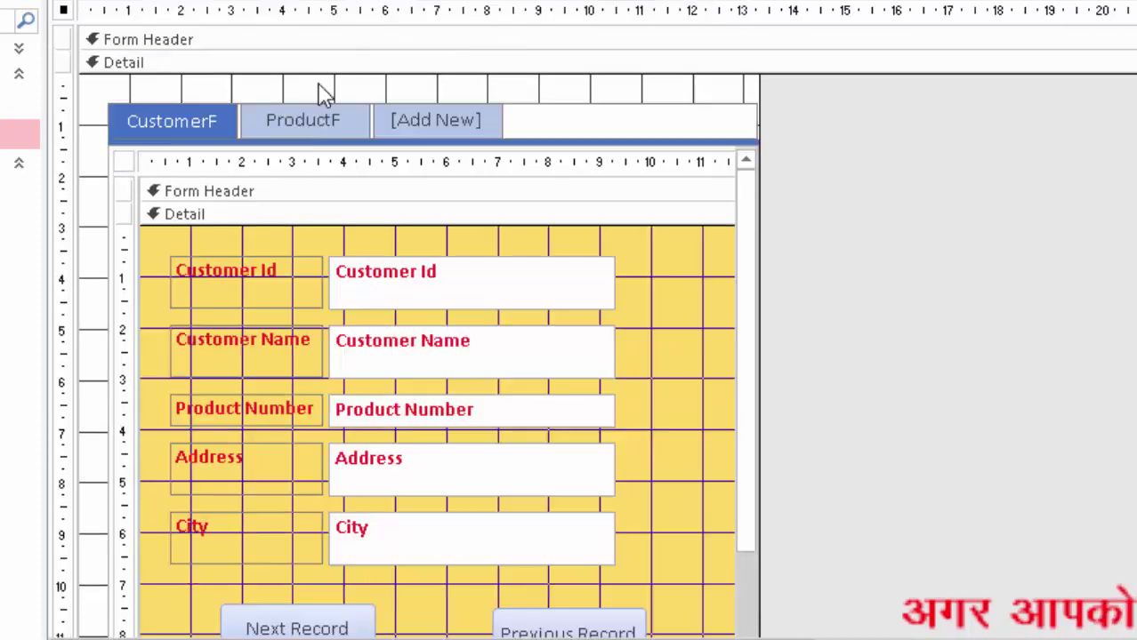
- Make the CustomerF tab caption bold and fill the tab light orange
{"action": "left_click", "coordinate": [187, 118]}
{"action": "left_click", "coordinate": [224, 119]}
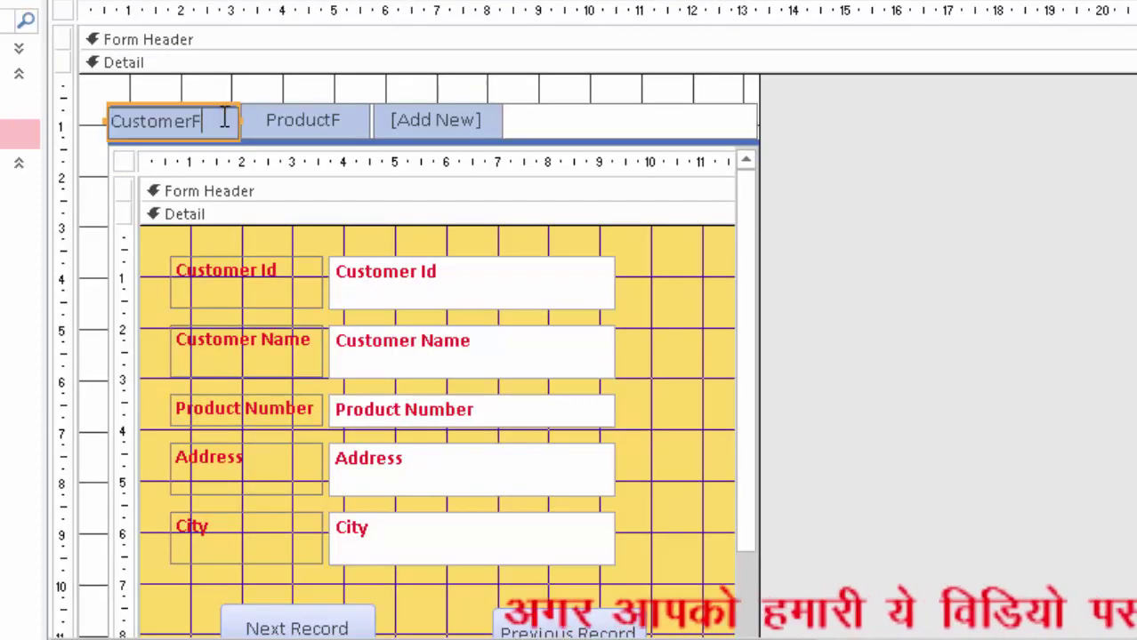
{"action": "left_click_drag", "start_coordinate": [225, 118], "coordinate": [111, 120]}
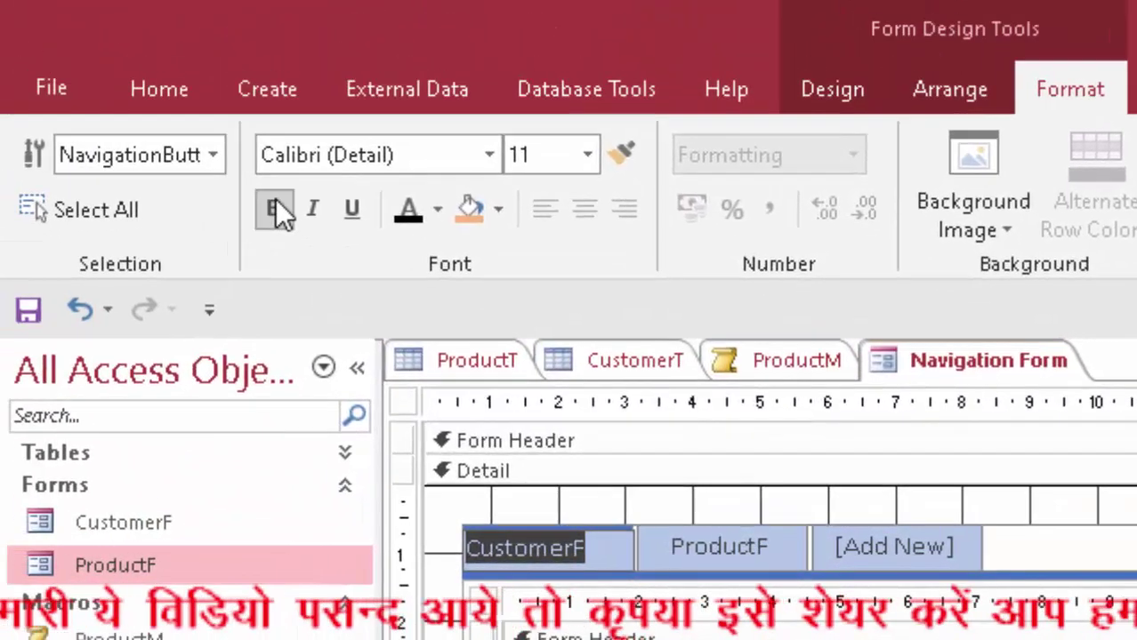
{"action": "left_click", "coordinate": [276, 209]}
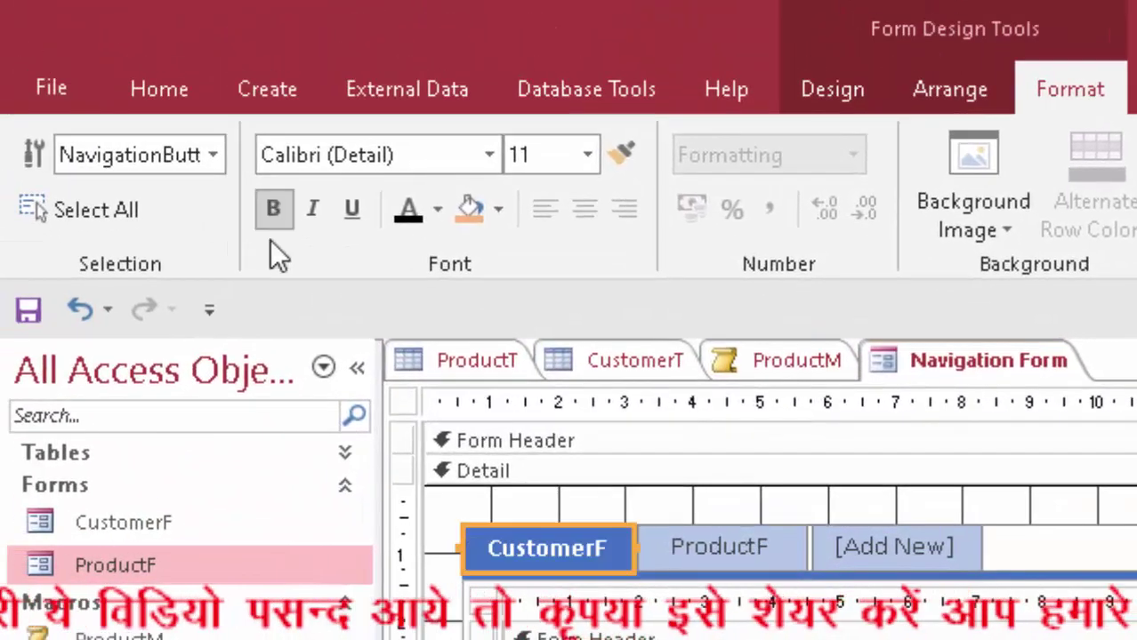
{"action": "left_click", "coordinate": [500, 210]}
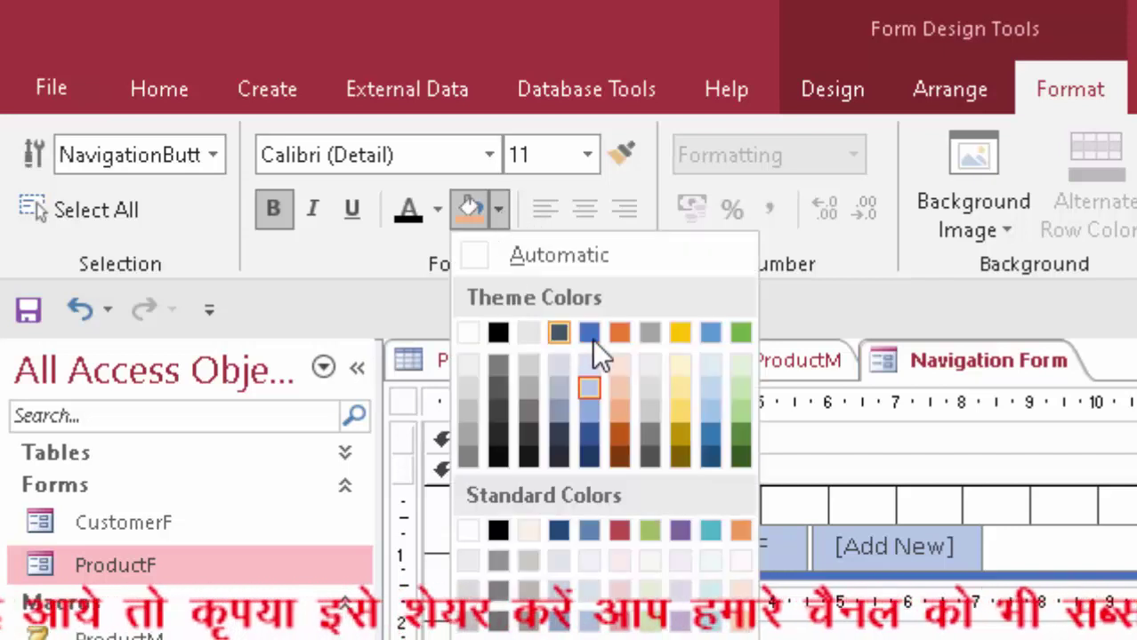
{"action": "left_click", "coordinate": [625, 417]}
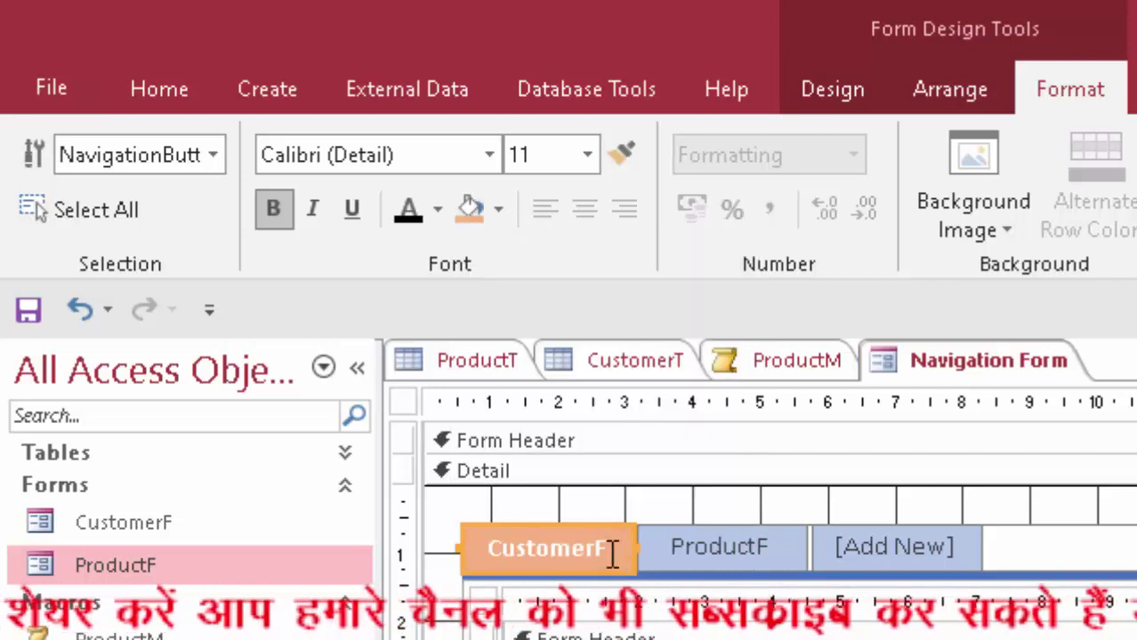
{"action": "left_click_drag", "start_coordinate": [612, 549], "coordinate": [450, 547]}
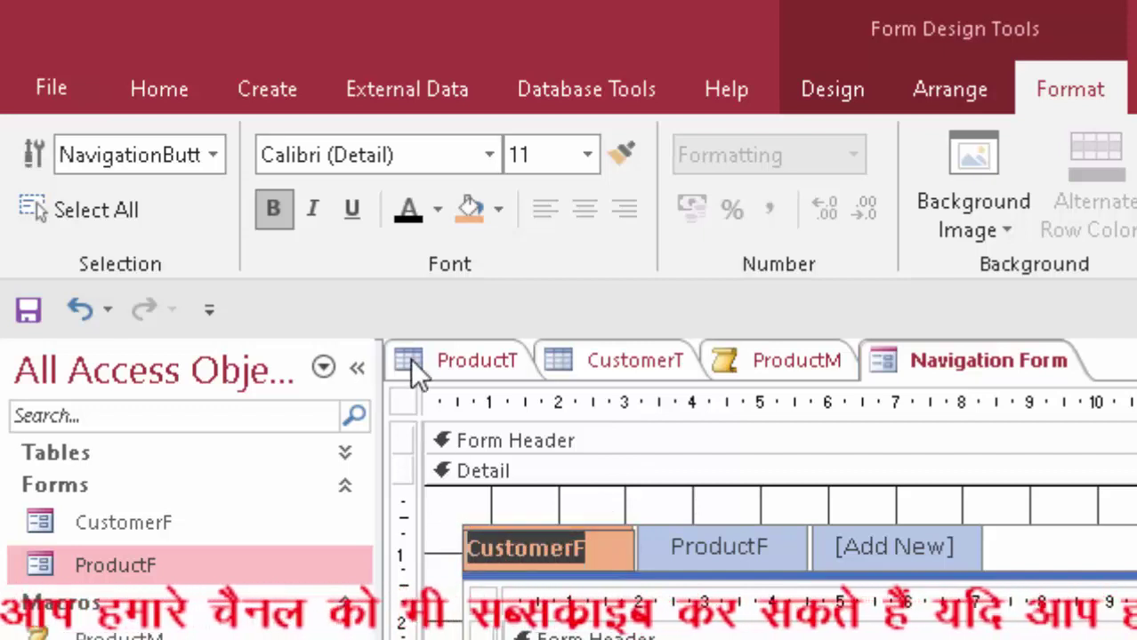
{"action": "left_click", "coordinate": [419, 219]}
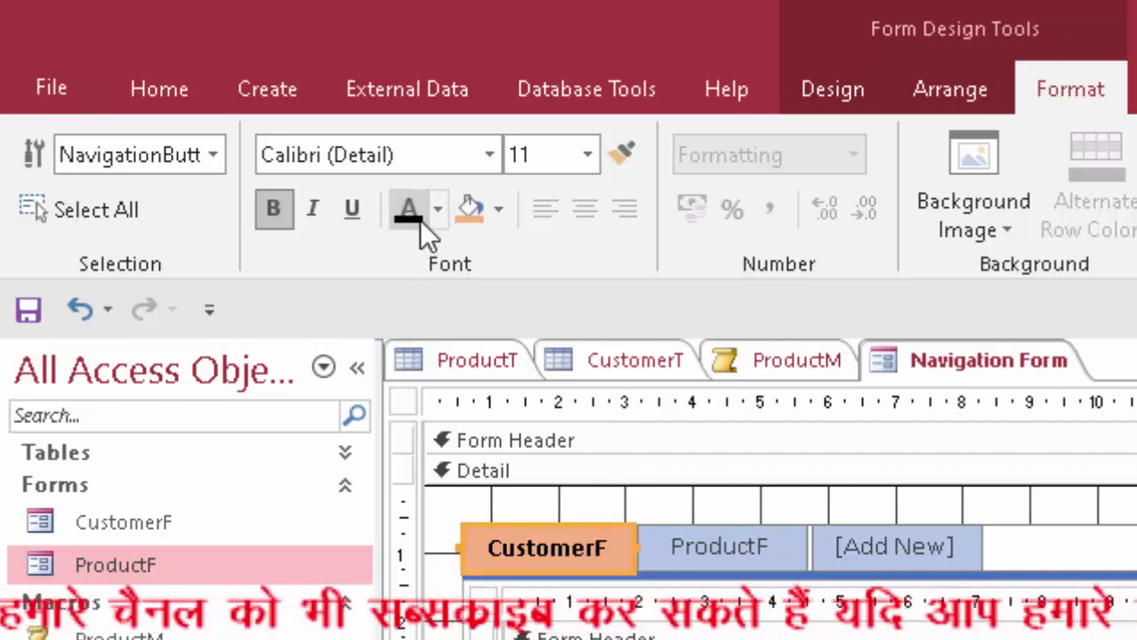
- Fill the ProductF tab light green and make its caption bold
{"action": "left_click", "coordinate": [762, 544]}
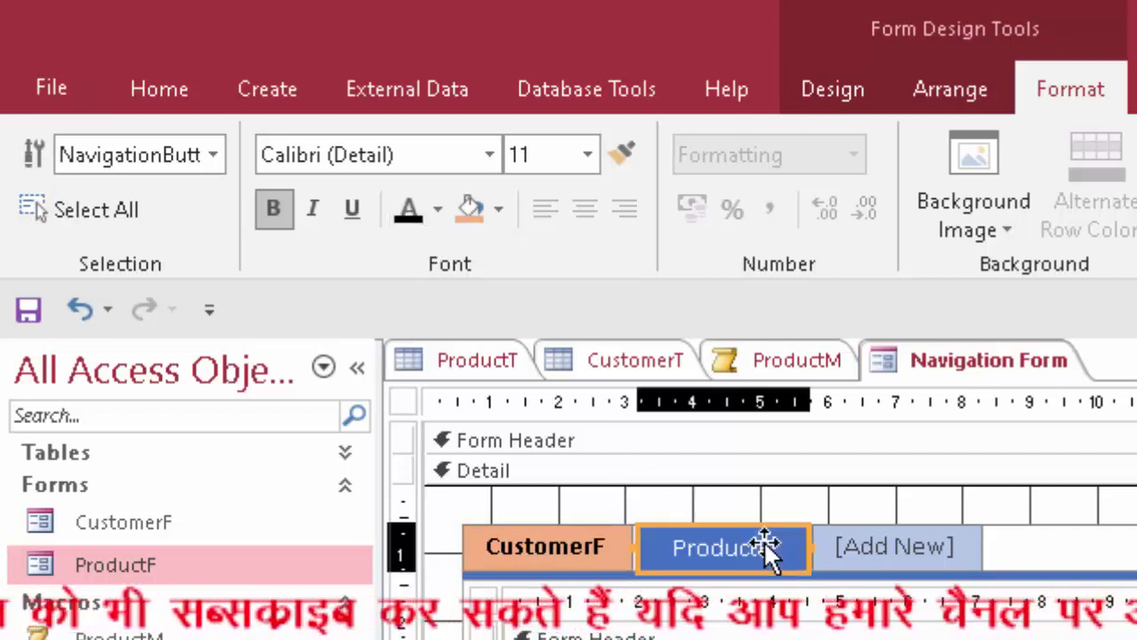
{"action": "left_click", "coordinate": [499, 210]}
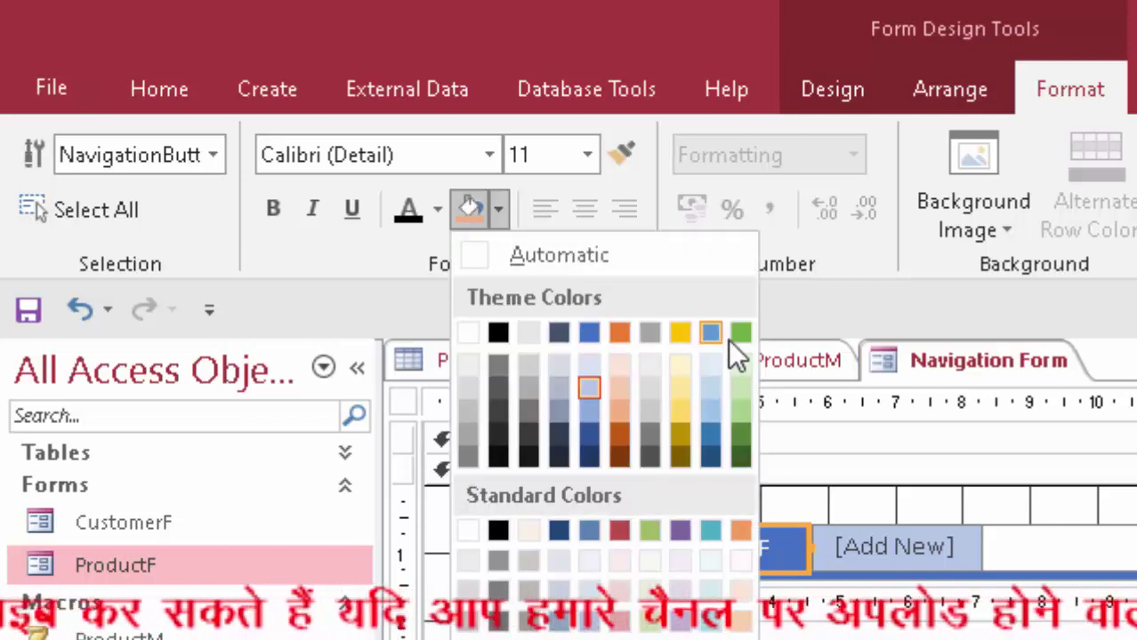
{"action": "left_click", "coordinate": [740, 410]}
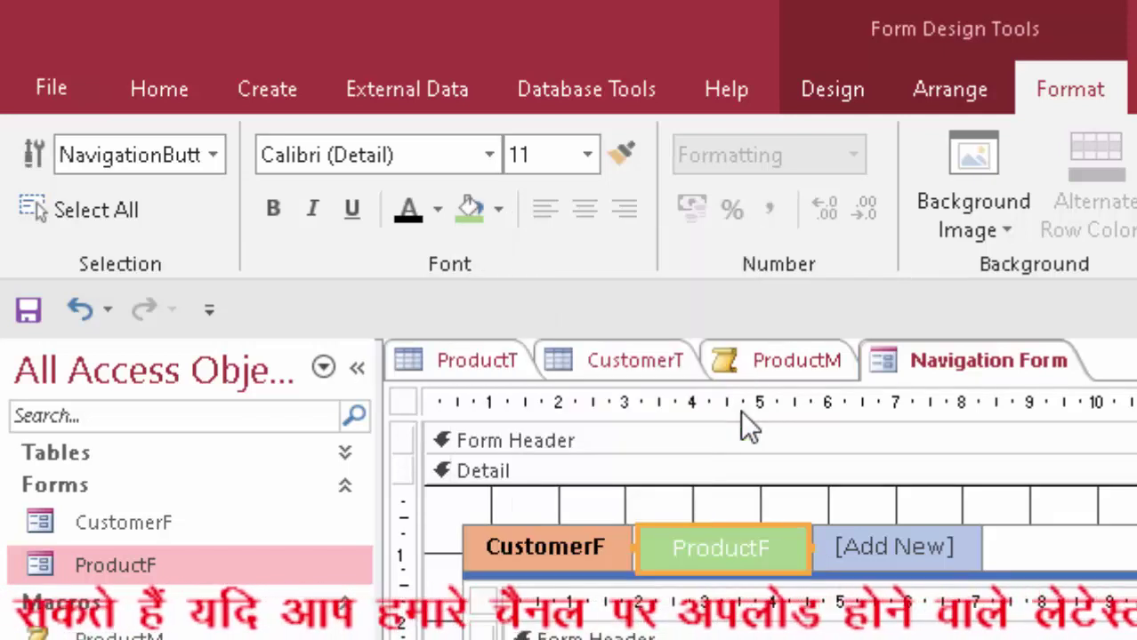
{"action": "left_click", "coordinate": [765, 544]}
{"action": "left_click_drag", "start_coordinate": [738, 545], "coordinate": [594, 533]}
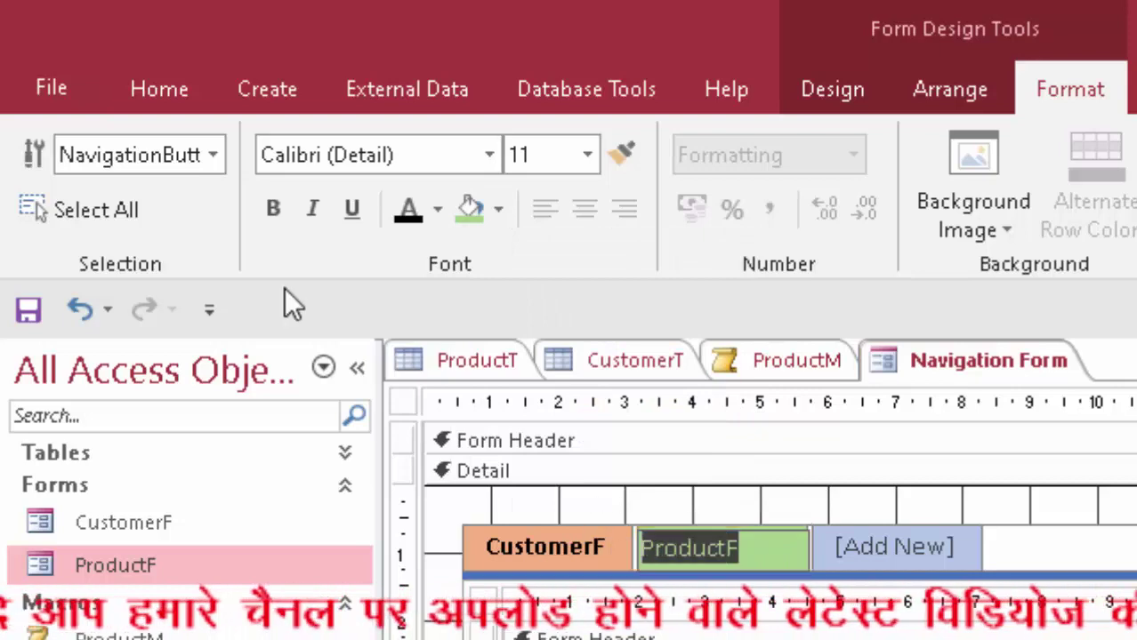
{"action": "left_click", "coordinate": [266, 208]}
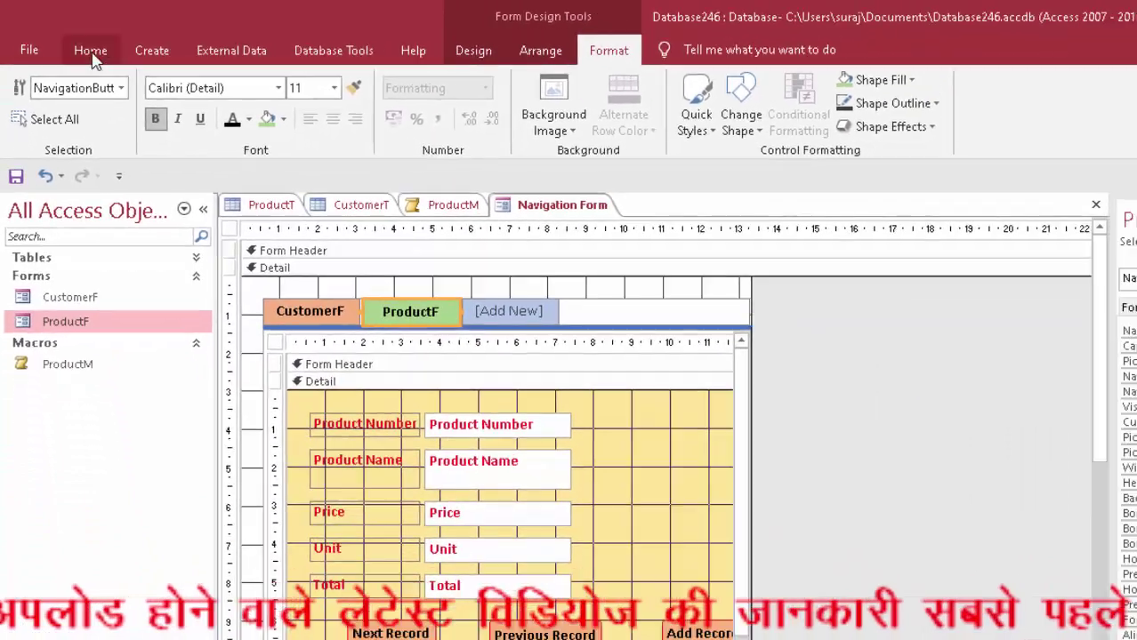
- Run the form in Form view, close the stray ProductF window, and show the ProductF tab
{"action": "left_click", "coordinate": [86, 49]}
{"action": "left_click", "coordinate": [29, 84]}
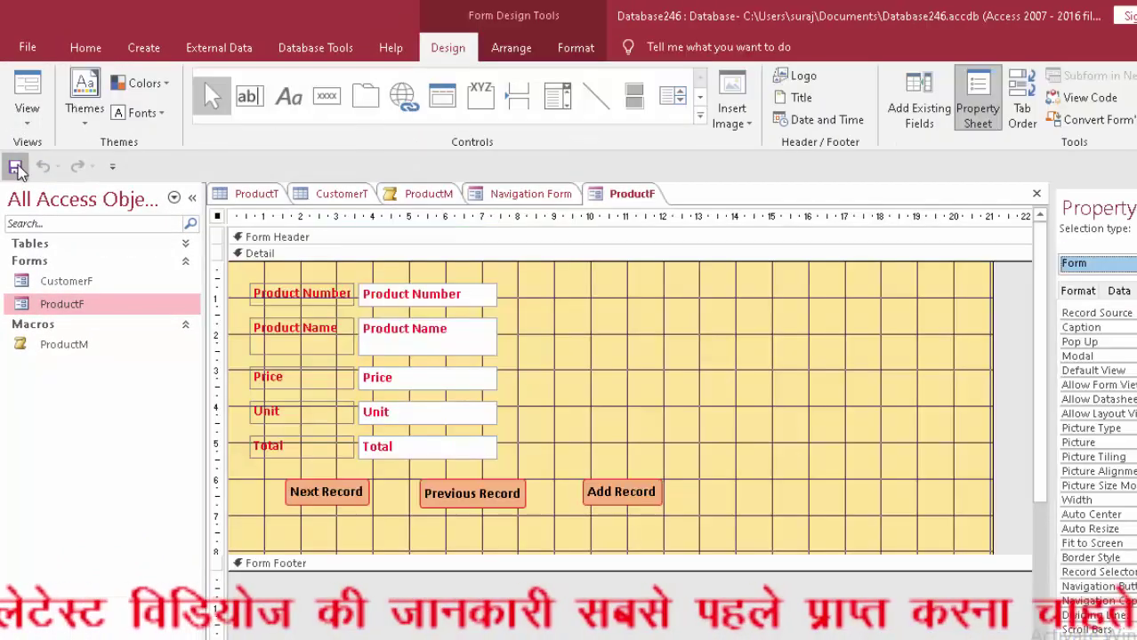
{"action": "left_click", "coordinate": [26, 93]}
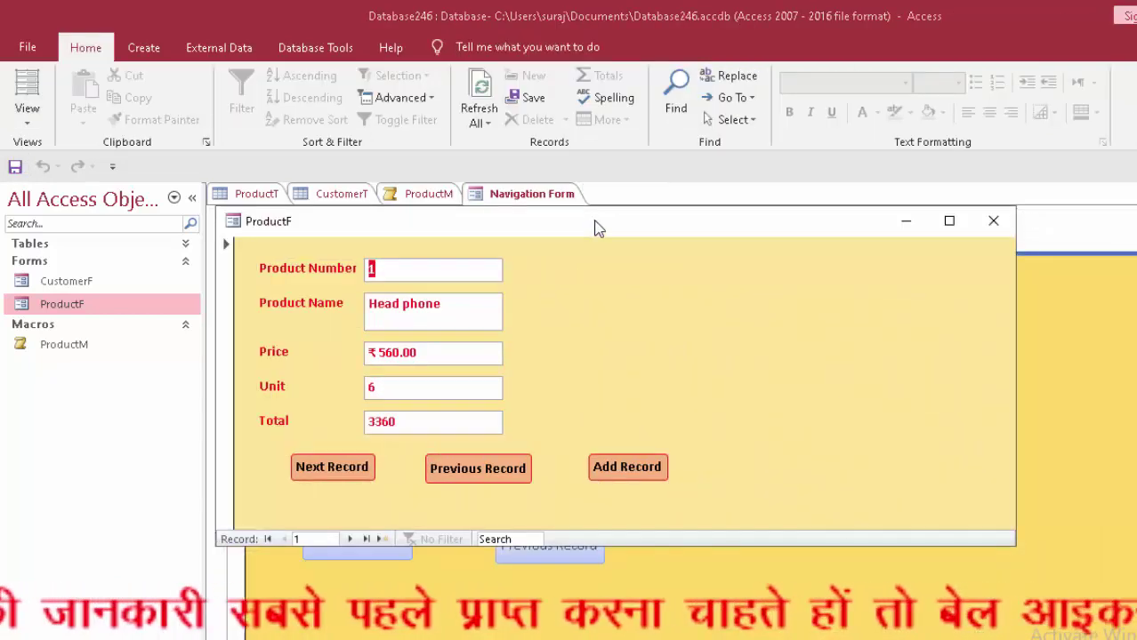
{"action": "left_click_drag", "start_coordinate": [598, 222], "coordinate": [623, 254]}
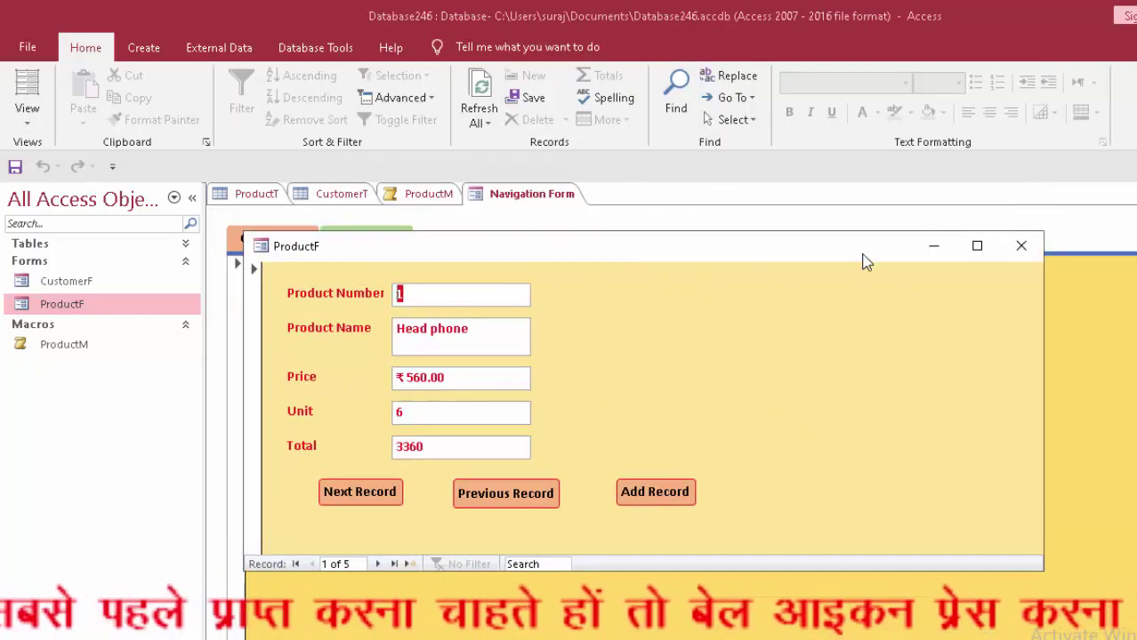
{"action": "double_click", "coordinate": [253, 241]}
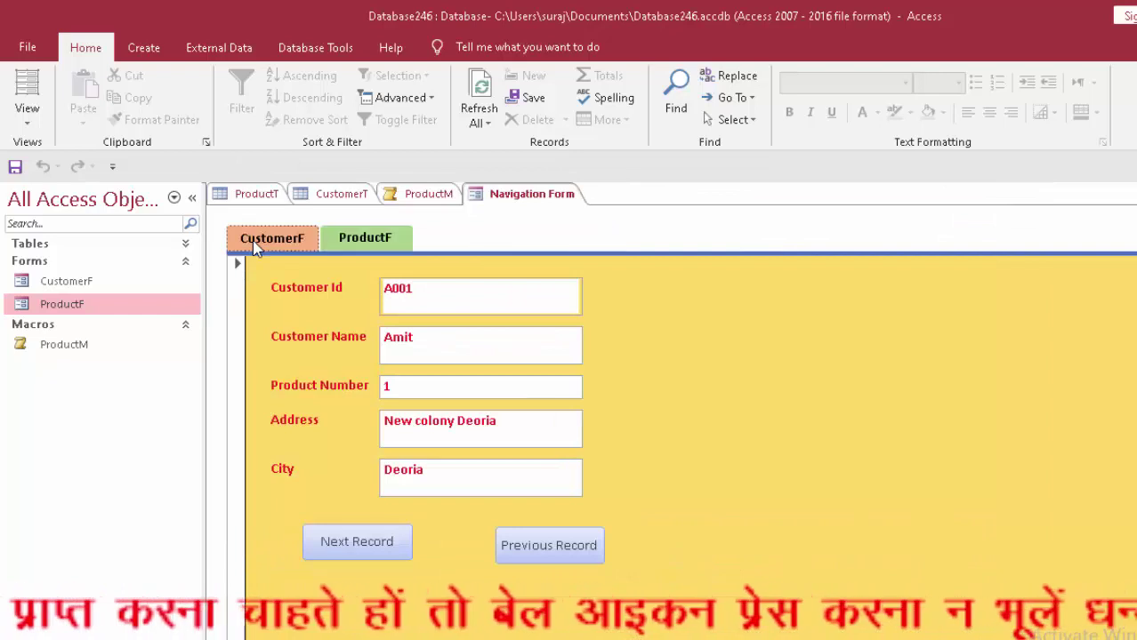
{"action": "left_click", "coordinate": [372, 242]}
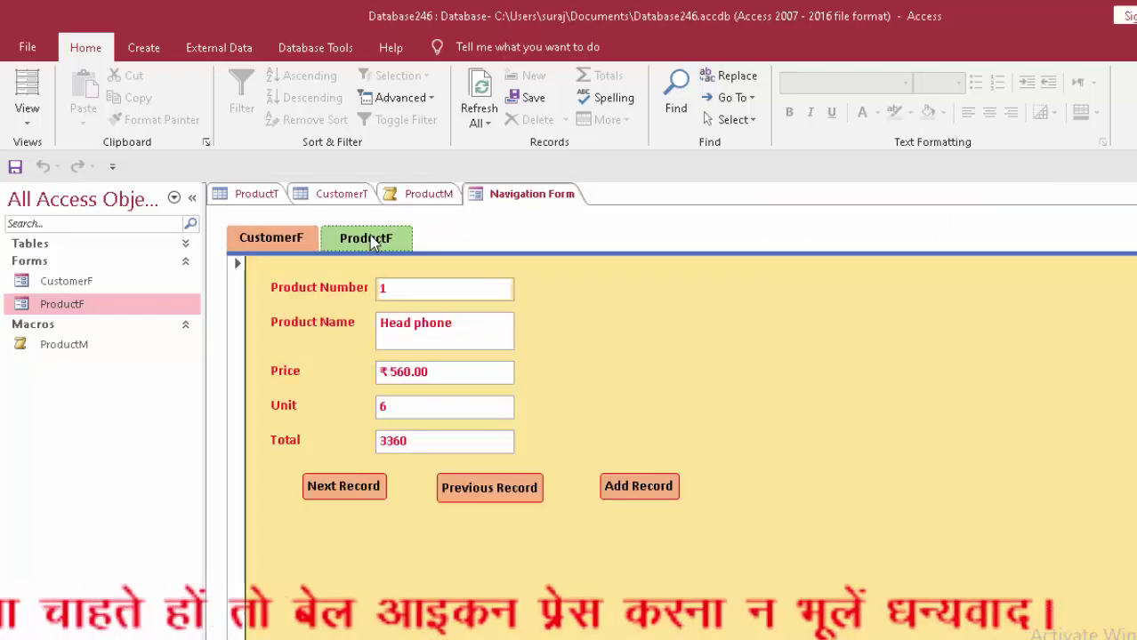